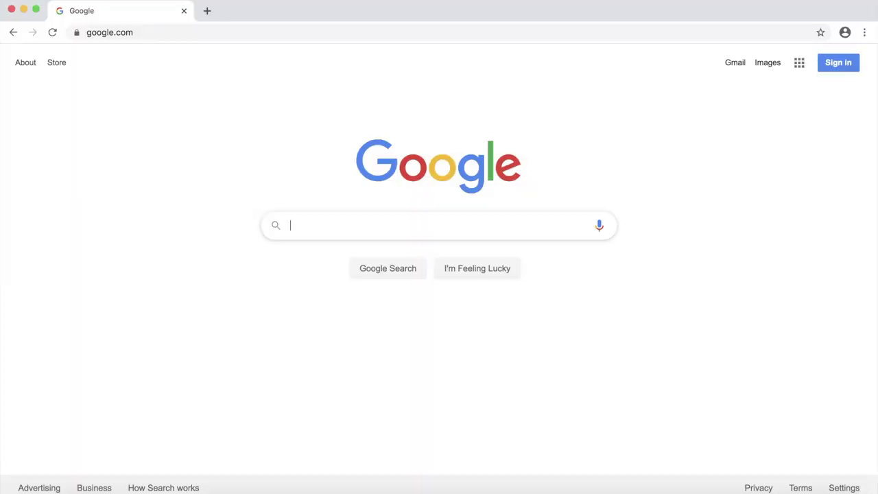
# - Search Google for 'douglas county sheriff's office' and open the home.dgso.org homepage
pyautogui.write("douglas county sheriff's office")
pyautogui.press('Return')
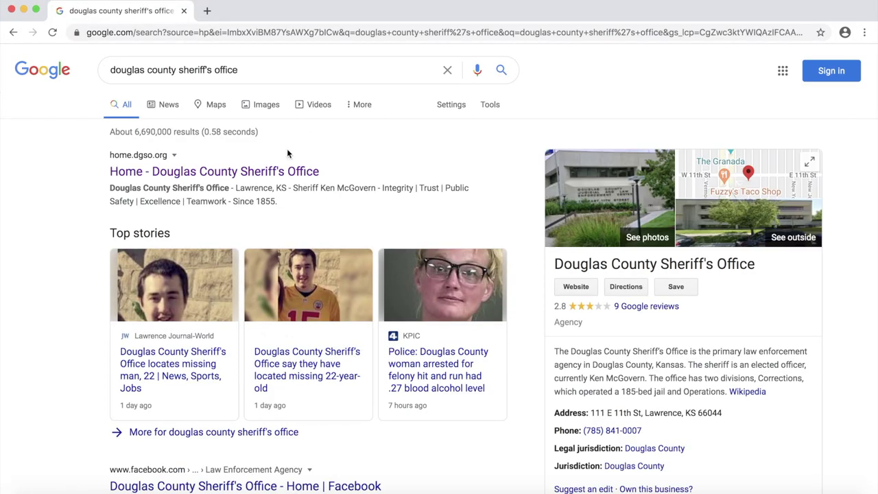
pyautogui.click(279, 171)
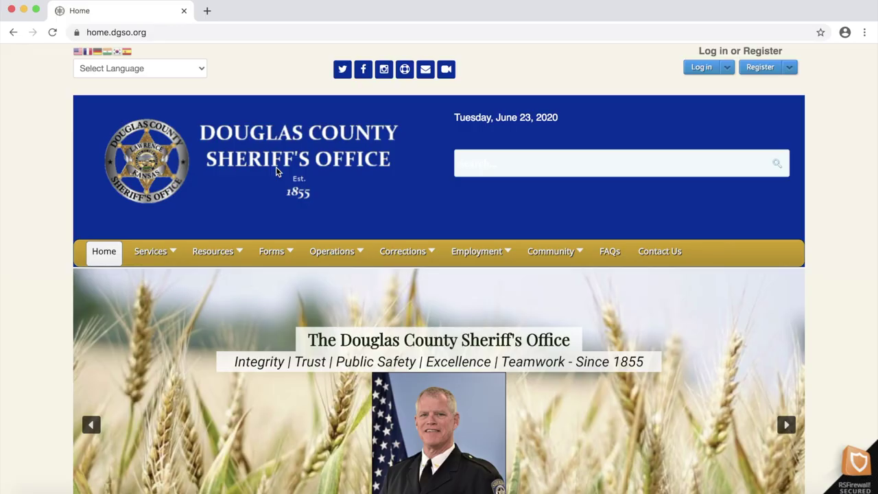
# - Open the Services > Booking Recap page and go to its account registration link
pyautogui.moveTo(150, 251)
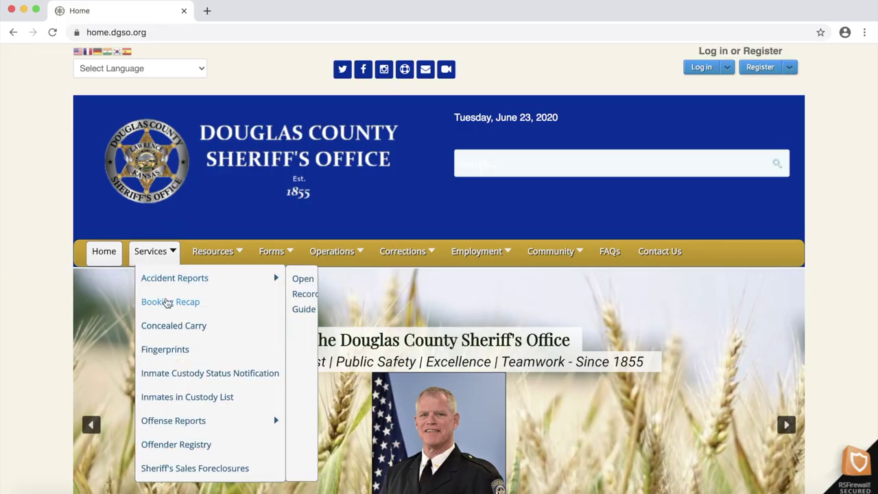
pyautogui.click(166, 302)
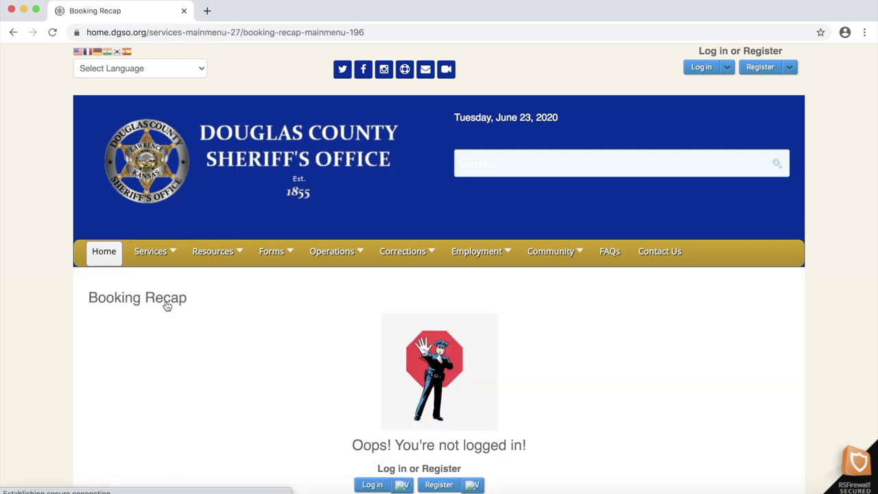
pyautogui.scroll(-3, 155, 361)
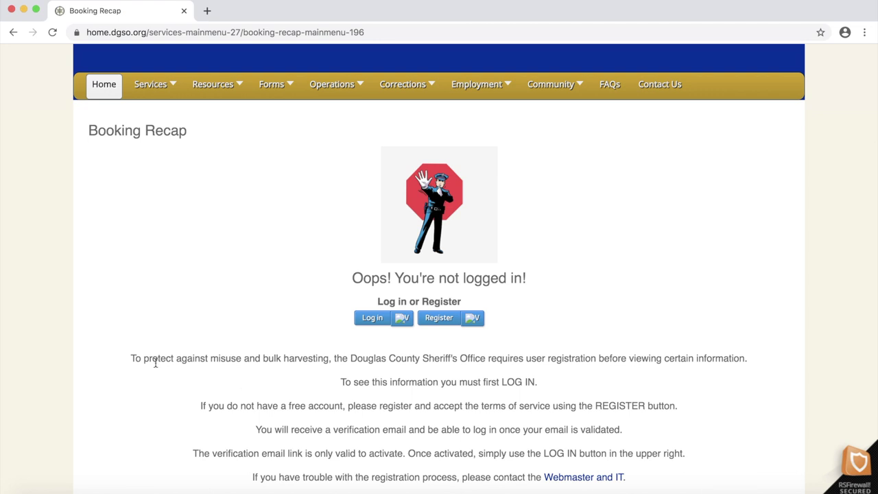
pyautogui.click(439, 317)
# - Set the booking recap start date to 06/22/2020 02:11 PM
pyautogui.scroll(-3, 417, 354)
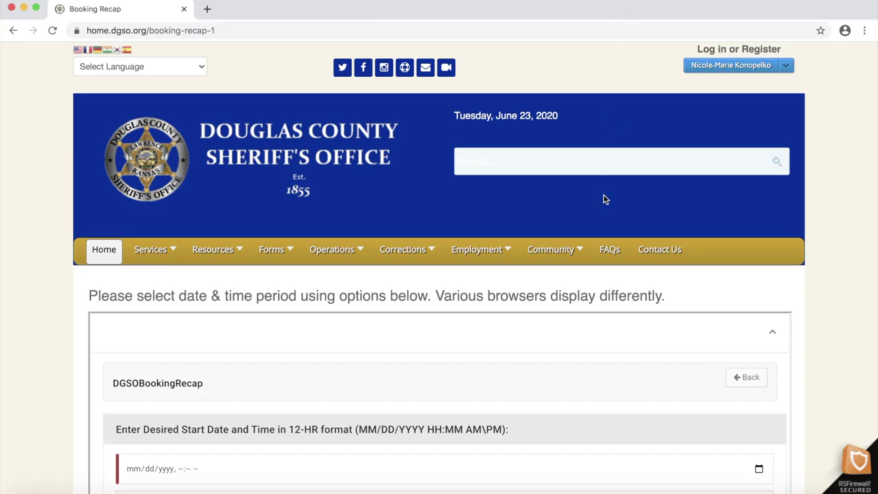
pyautogui.scroll(-3, 593, 341)
pyautogui.scroll(-2, 593, 341)
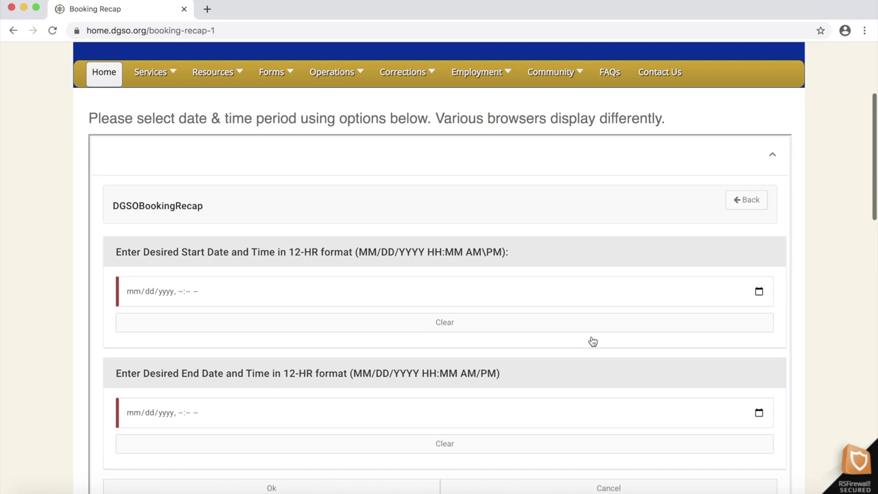
pyautogui.click(758, 291)
pyautogui.click(147, 412)
pyautogui.click(78, 413)
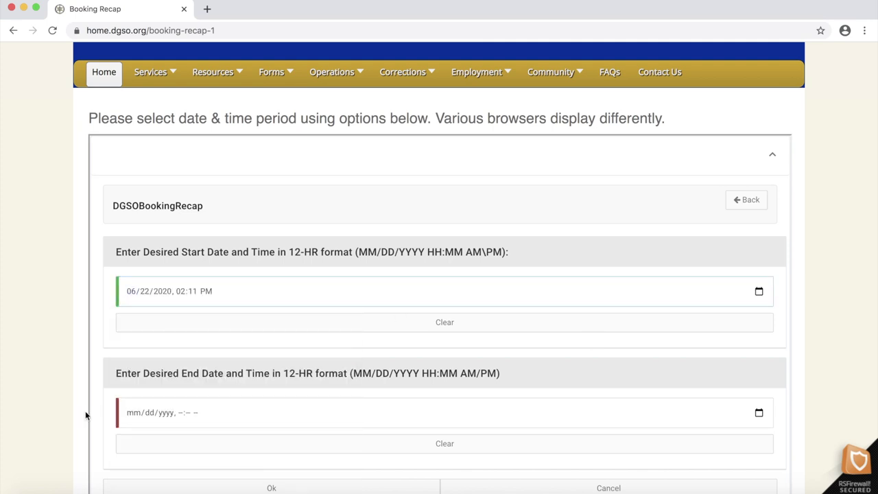
# - Set the end date to 06/23/2020 02:11 PM and generate the Booking Recap Report
pyautogui.scroll(-3, 78, 414)
pyautogui.click(760, 328)
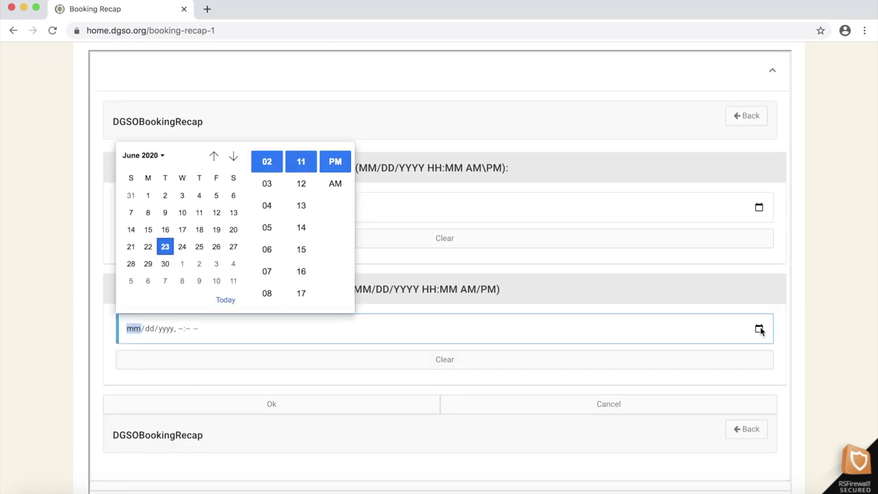
pyautogui.click(164, 246)
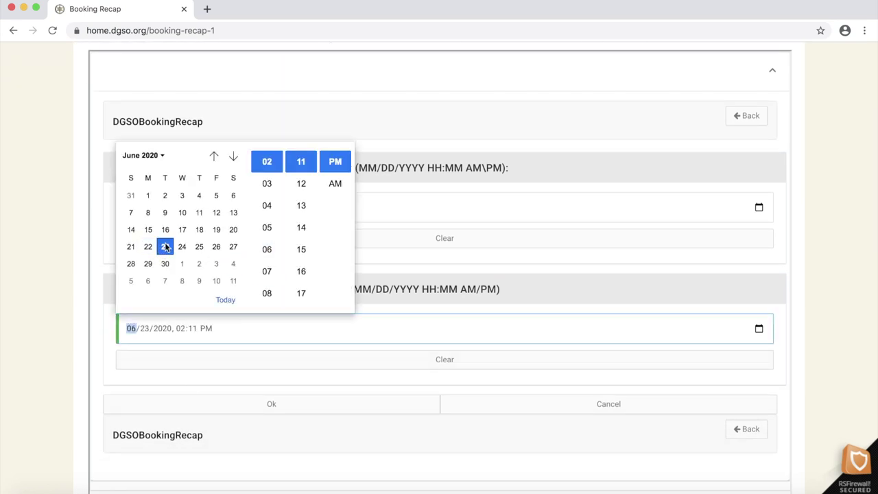
pyautogui.click(77, 321)
pyautogui.scroll(-2, 74, 349)
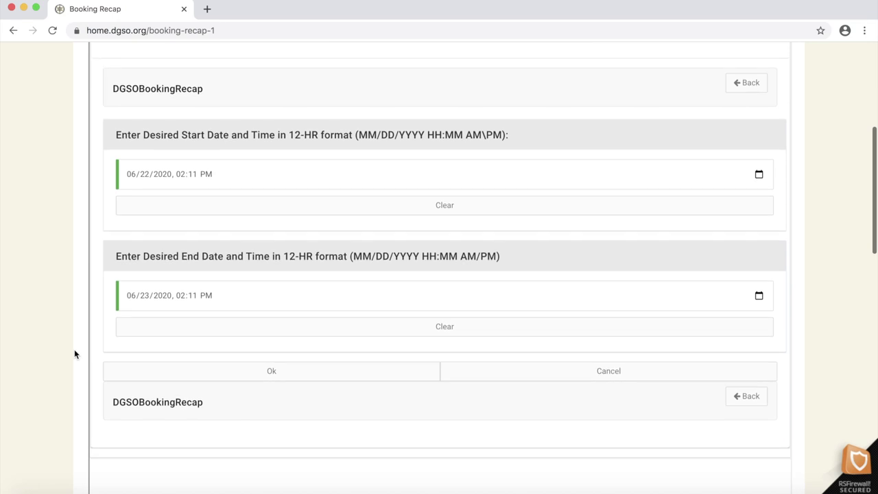
pyautogui.click(130, 371)
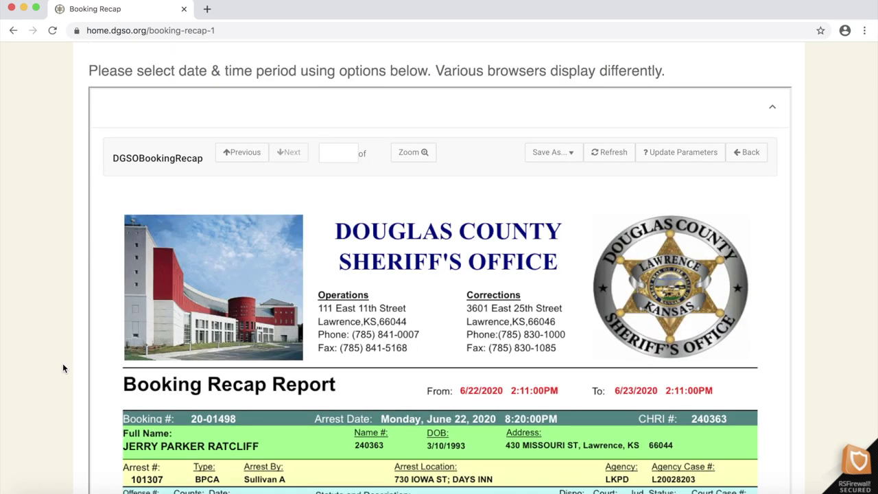
pyautogui.scroll(-3, 63, 368)
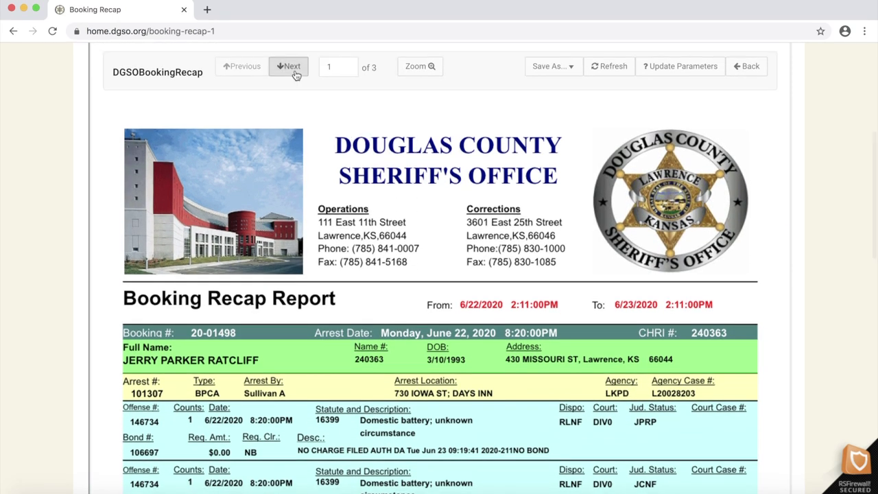
pyautogui.click(293, 69)
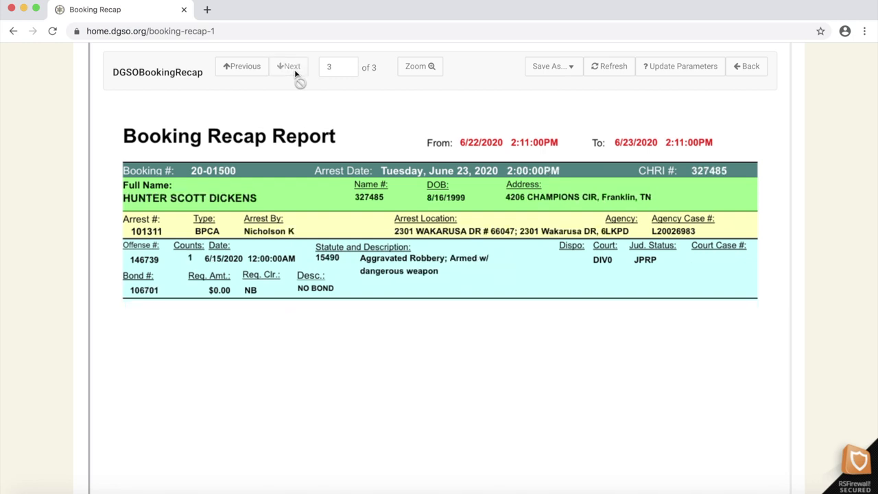
pyautogui.click(242, 68)
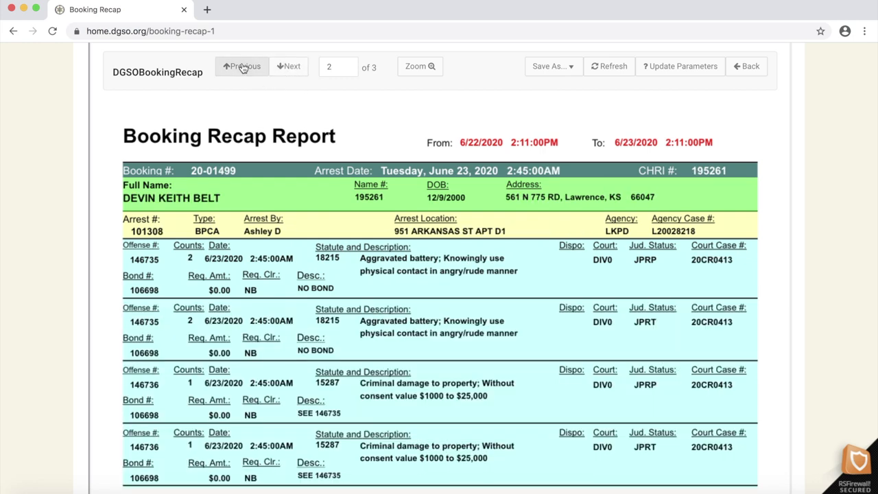
pyautogui.click(242, 67)
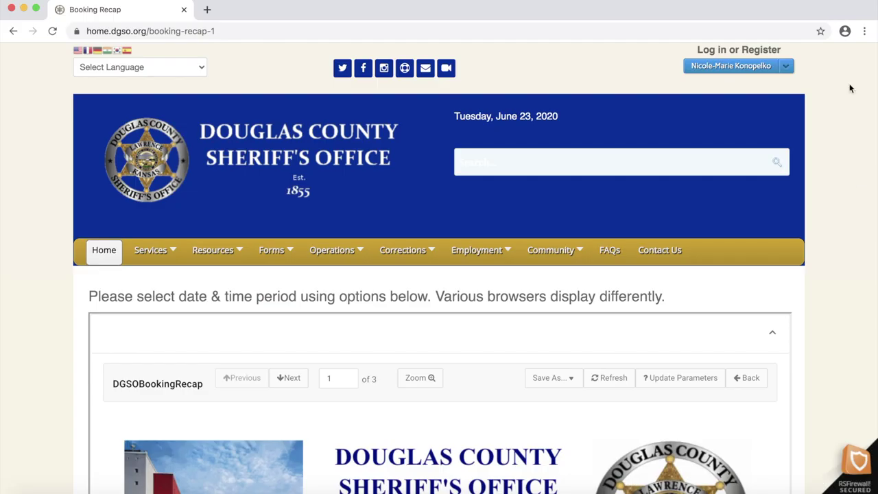
# - Scroll through the booking recap entries across report pages 1 to 3
pyautogui.scroll(-10, 857, 137)
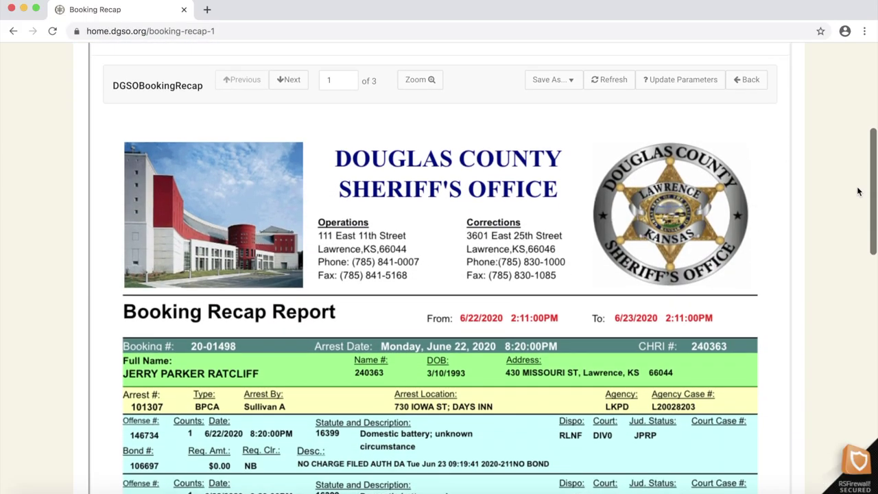
pyautogui.scroll(-8, 858, 192)
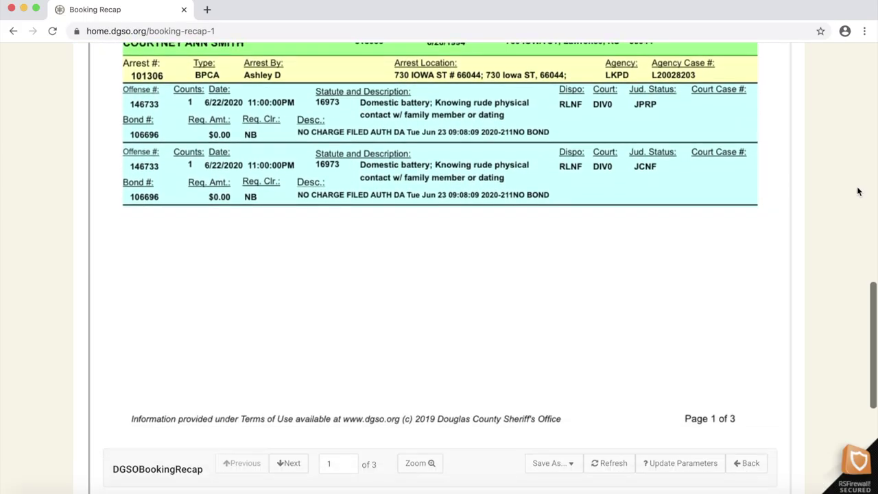
pyautogui.click(288, 358)
pyautogui.scroll(10, 292, 359)
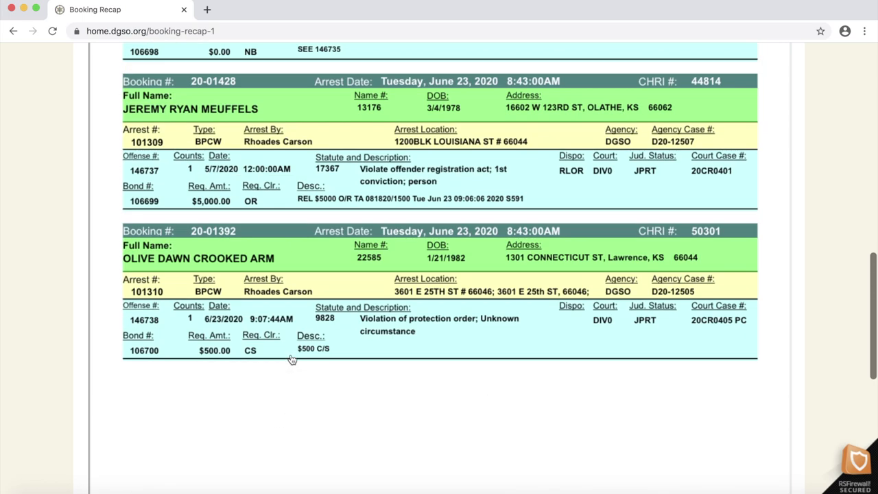
pyautogui.scroll(5, 292, 360)
pyautogui.click(288, 140)
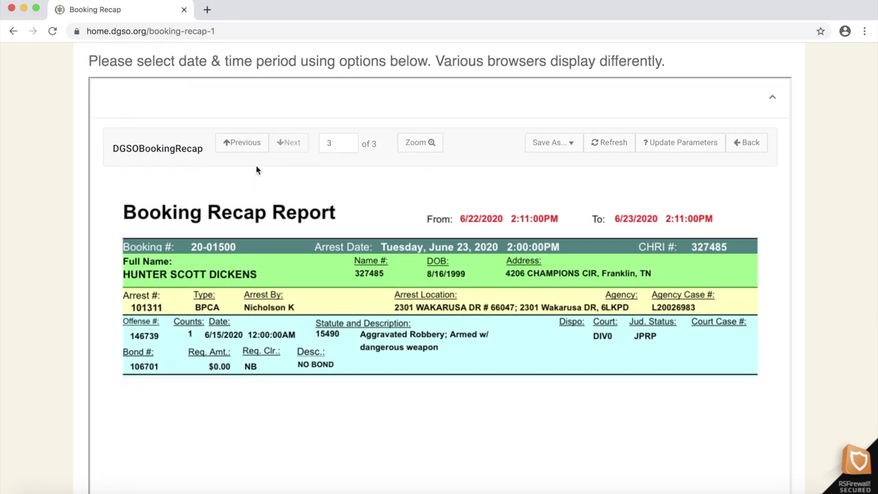
# - Return to page 2 of the booking recap and scroll through its entries
pyautogui.scroll(-5, 135, 340)
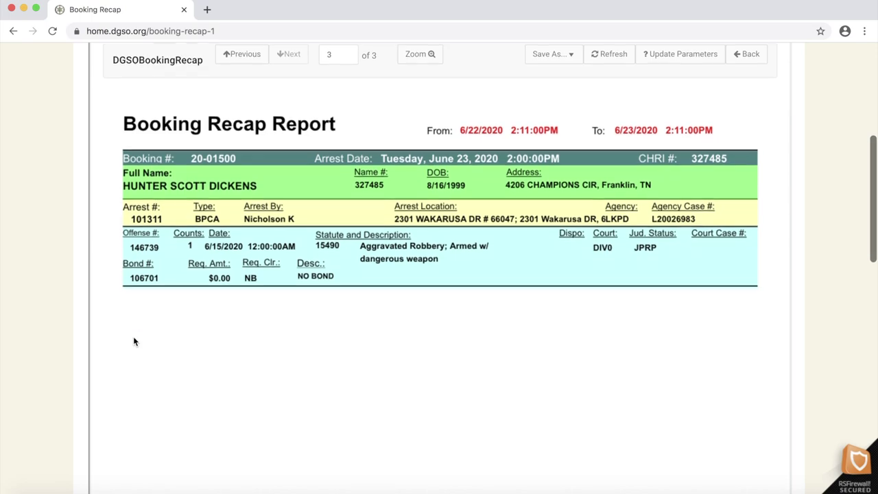
pyautogui.scroll(-2, 134, 340)
pyautogui.click(240, 328)
pyautogui.scroll(5, 201, 220)
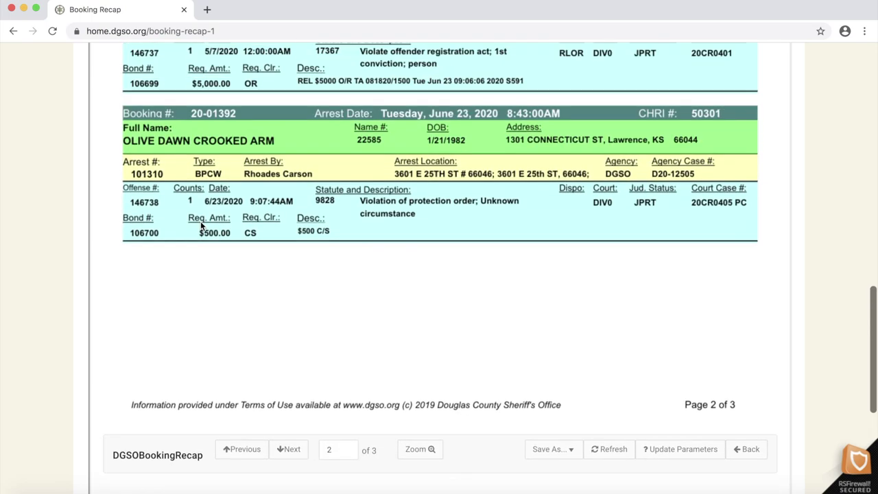
pyautogui.scroll(10, 200, 221)
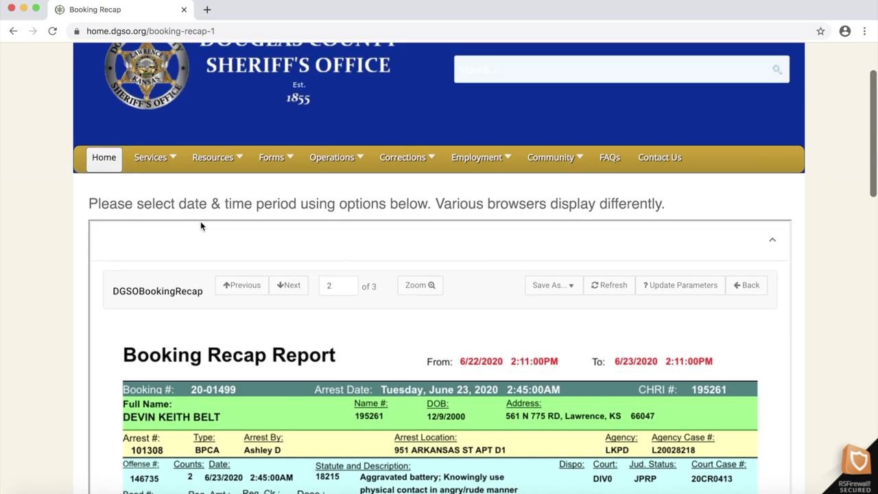
pyautogui.scroll(-6, 858, 192)
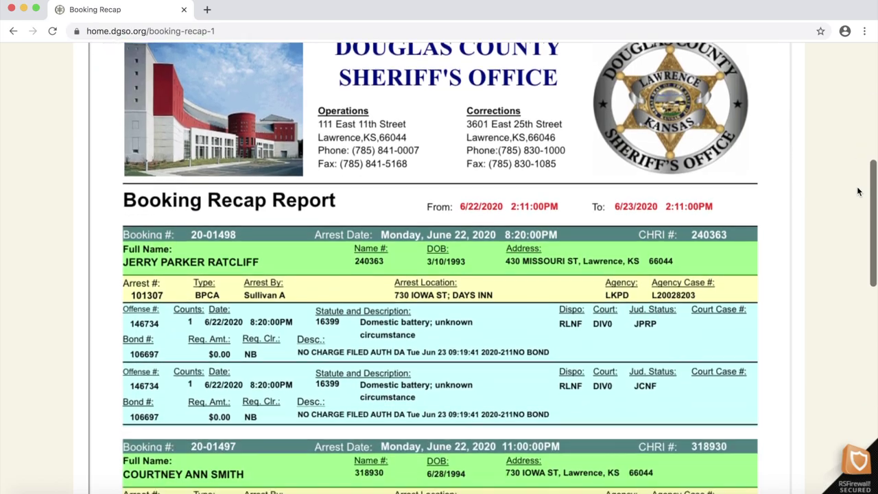
pyautogui.scroll(-2, 857, 191)
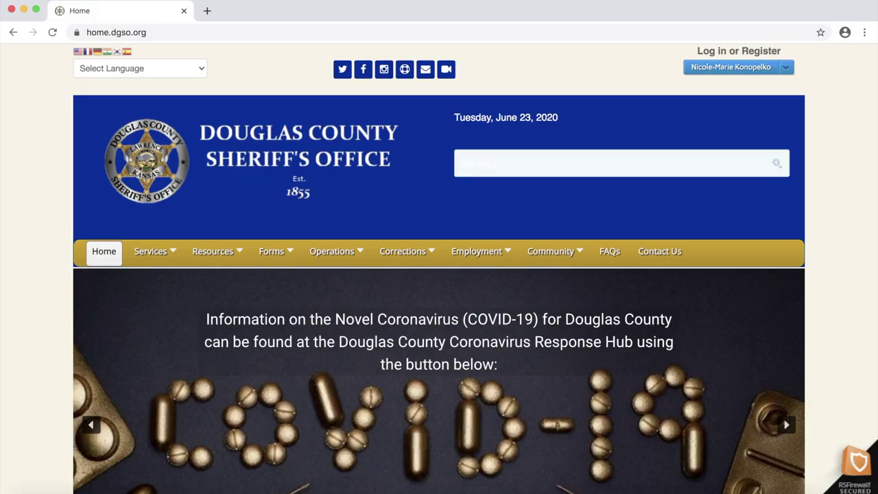
# - Open the Services > Inmates in Custody List and scroll through the report
pyautogui.moveTo(145, 261)
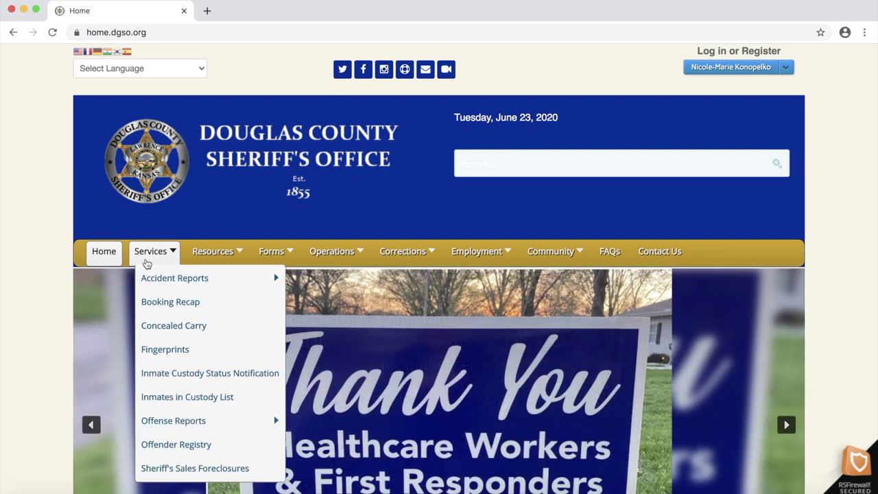
pyautogui.click(184, 399)
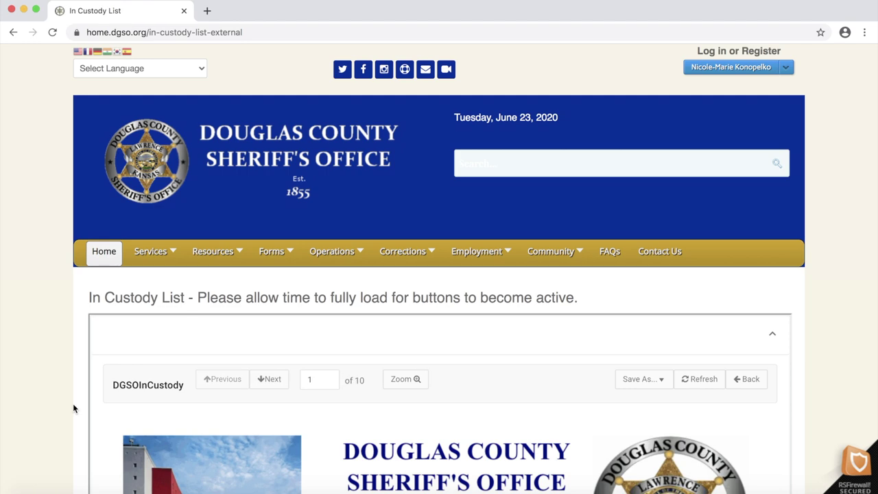
pyautogui.scroll(-2, 74, 409)
pyautogui.scroll(-5, 73, 408)
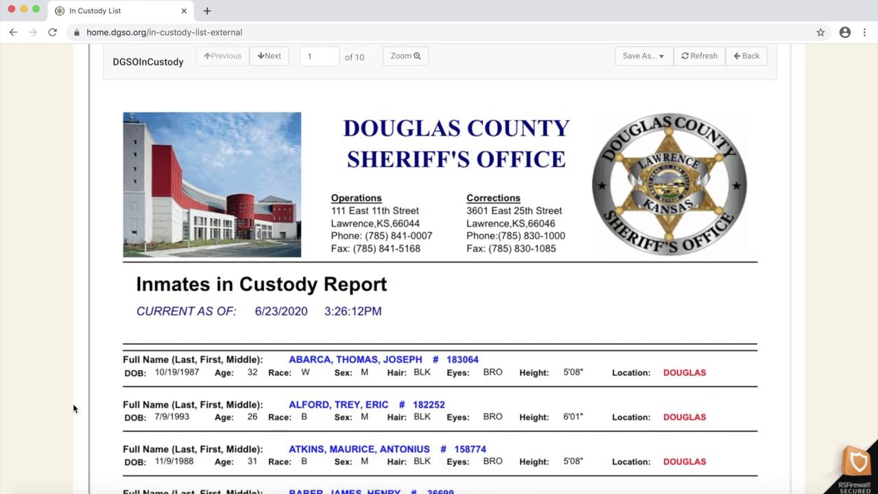
pyautogui.scroll(-3, 73, 405)
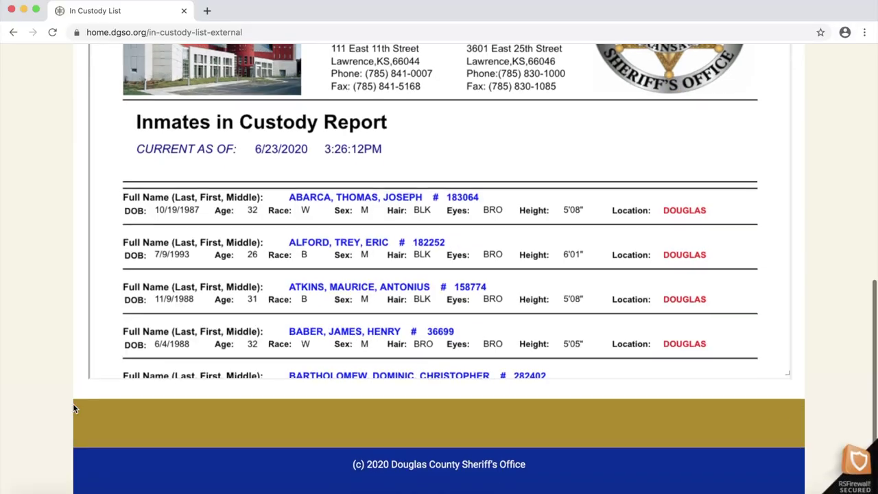
pyautogui.scroll(-10, 179, 270)
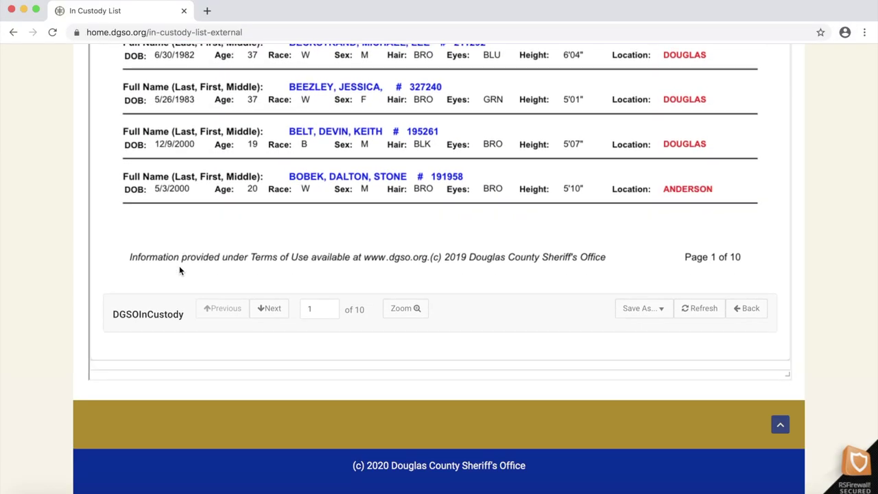
# - Page forward through the custody report to page 4 of 10
pyautogui.click(266, 309)
pyautogui.click(269, 308)
pyautogui.click(269, 308)
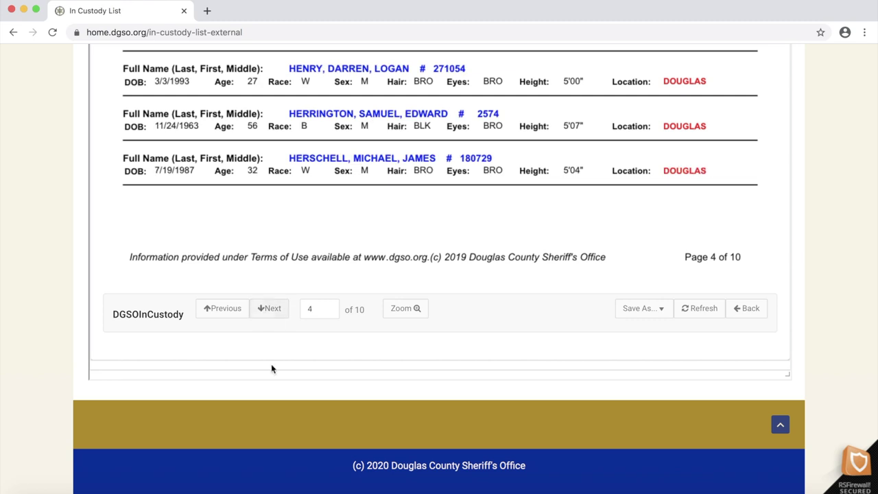
pyautogui.click(269, 308)
pyautogui.click(269, 308)
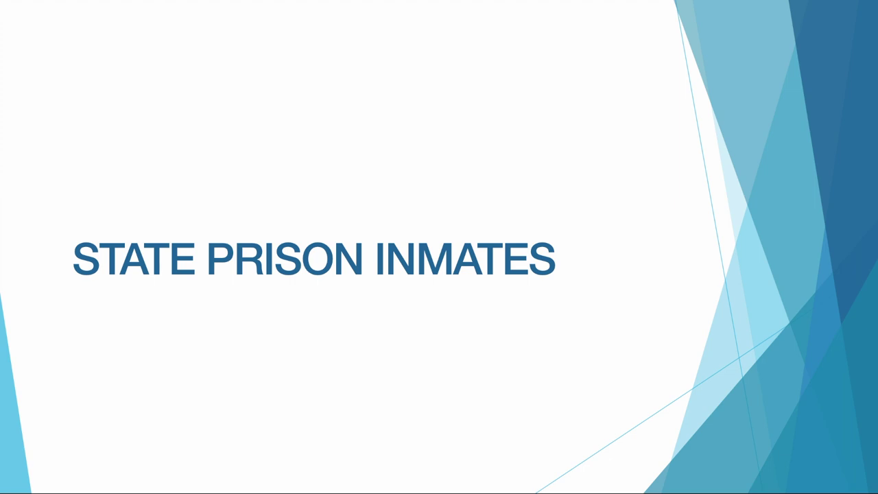
# - Search Google for 'kansas inmate search' and open the KASPER offender population search site
pyautogui.write('ka')
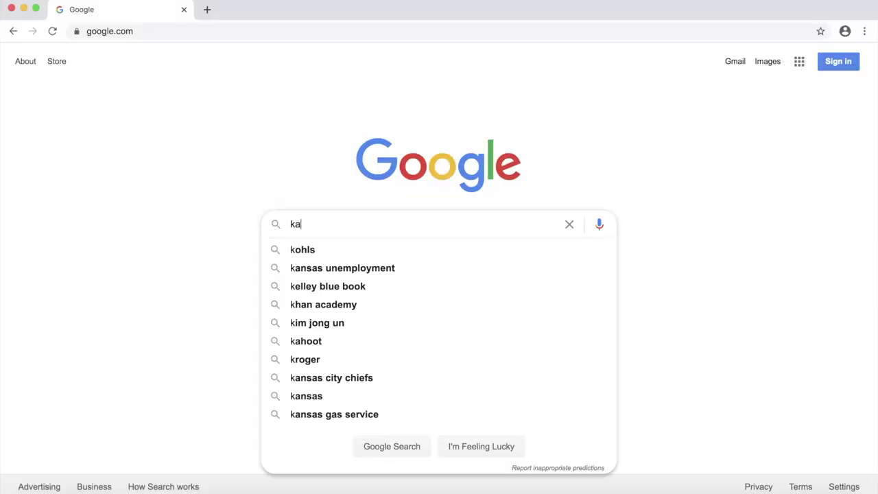
pyautogui.write('nsas inmate search')
pyautogui.press('Return')
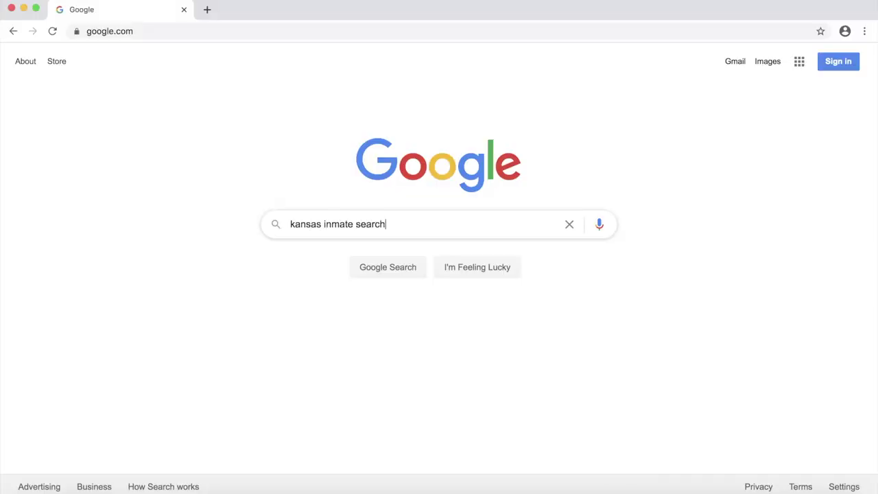
pyautogui.click(264, 169)
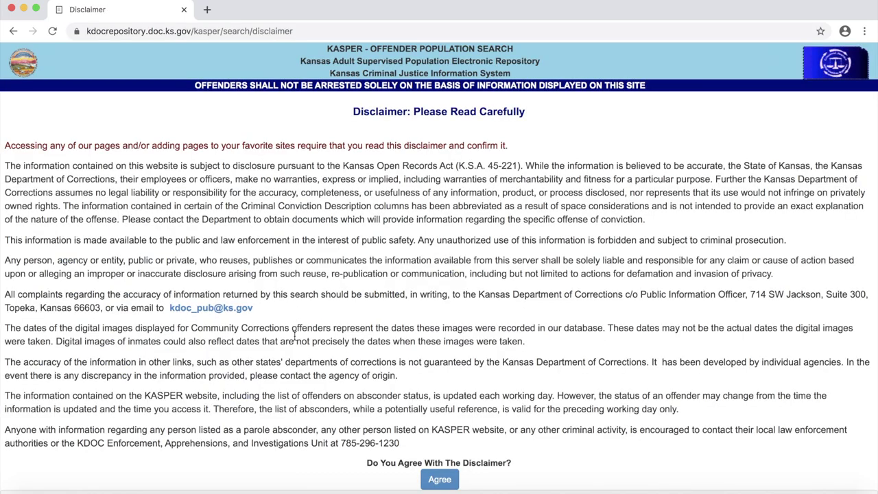
# - Accept the KASPER disclaimer and set Show Photos to Yes
pyautogui.scroll(-2, 296, 311)
pyautogui.click(451, 437)
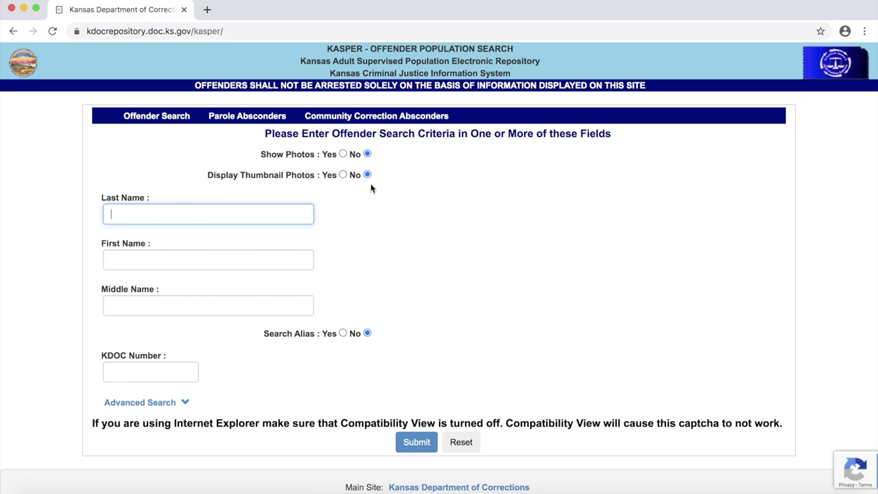
pyautogui.click(343, 155)
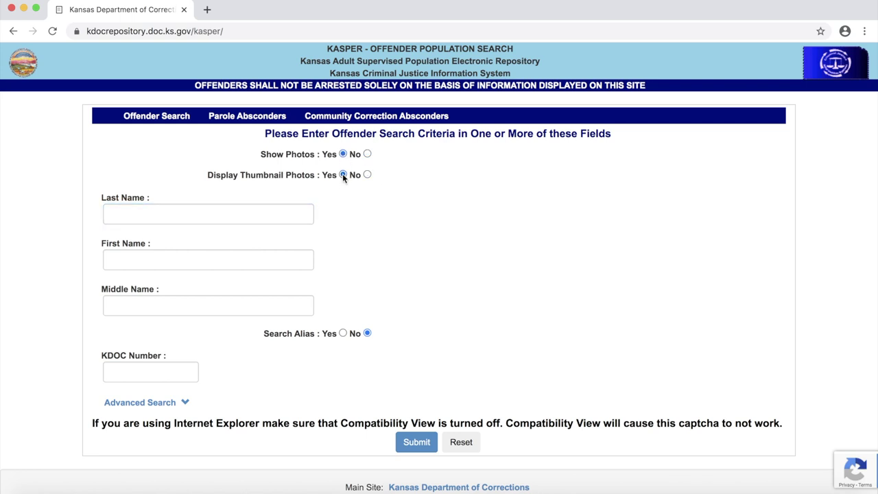
# - Enter the offender's last and first name and submit the search
pyautogui.click(288, 209)
pyautogui.write('rader')
pyautogui.click(265, 260)
pyautogui.write('dennis')
pyautogui.press('Return')
# - Solve the stairs and taxi reCAPTCHA challenges to run the offender search
pyautogui.click(463, 308)
pyautogui.click(468, 363)
pyautogui.click(468, 422)
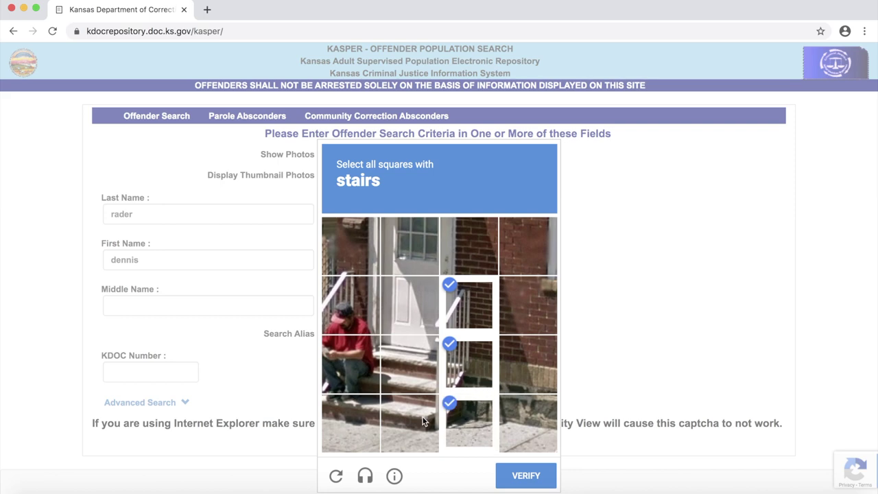
pyautogui.click(409, 422)
pyautogui.click(409, 363)
pyautogui.click(343, 301)
pyautogui.click(350, 364)
pyautogui.click(350, 422)
pyautogui.click(525, 475)
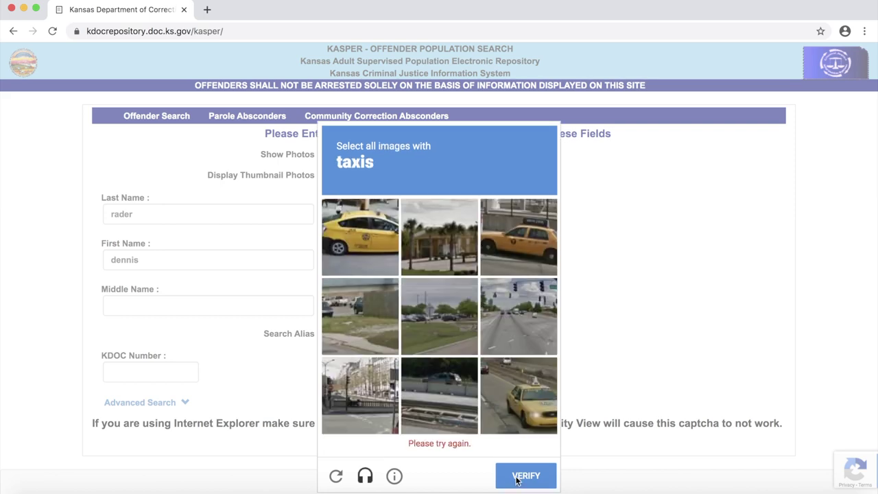
pyautogui.click(360, 254)
pyautogui.click(518, 254)
pyautogui.click(521, 412)
pyautogui.click(525, 477)
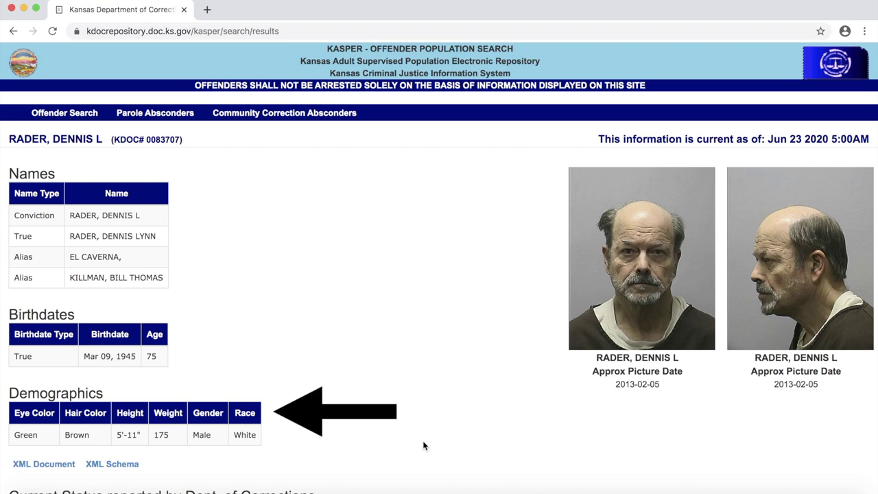
# - Scroll through the offender's current status, convictions and location history
pyautogui.scroll(-3, 423, 446)
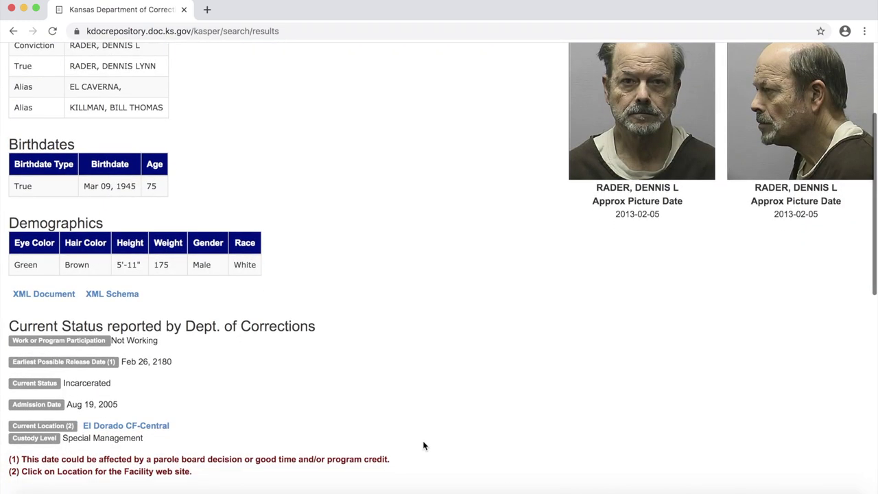
pyautogui.scroll(-1, 423, 446)
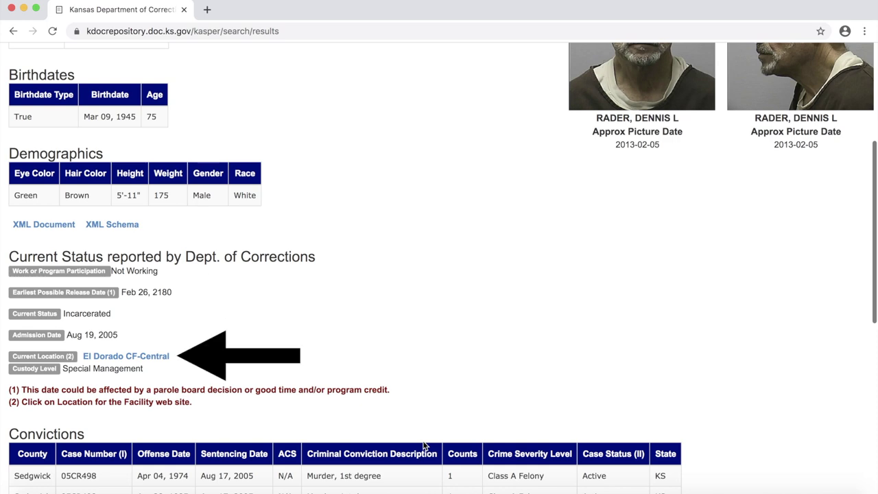
pyautogui.scroll(-3, 423, 446)
pyautogui.scroll(-1, 423, 446)
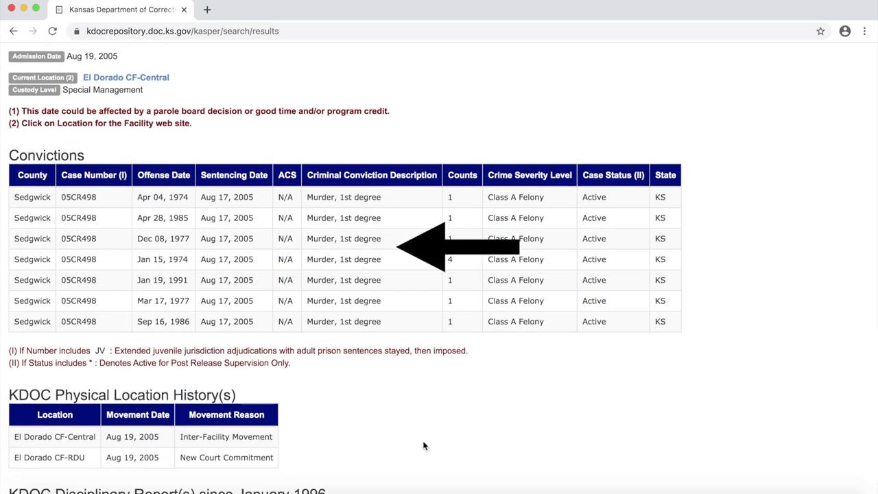
pyautogui.scroll(-5, 424, 445)
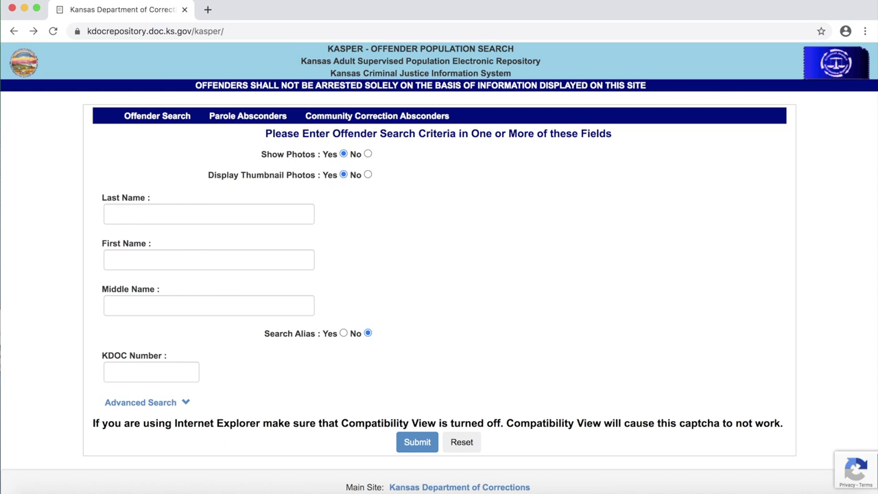
# - Search KASPER by an offender's last name, returning 2155 results
pyautogui.click(231, 218)
pyautogui.write('smith')
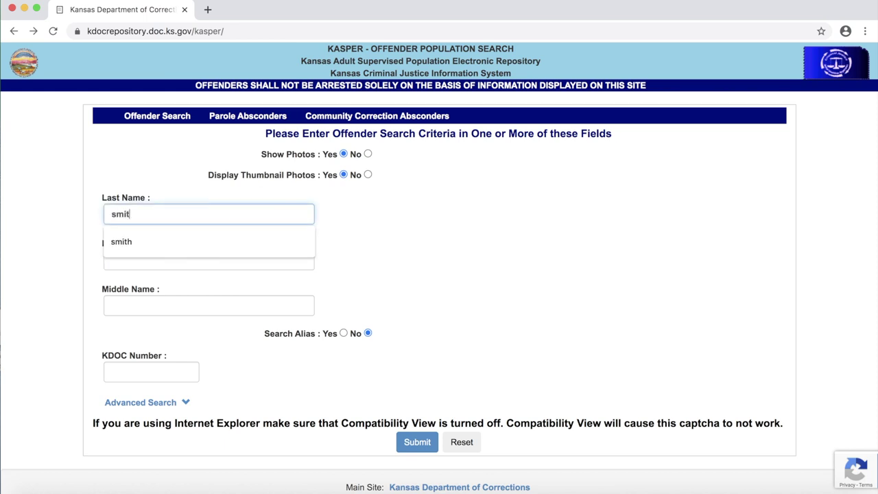
pyautogui.click(416, 442)
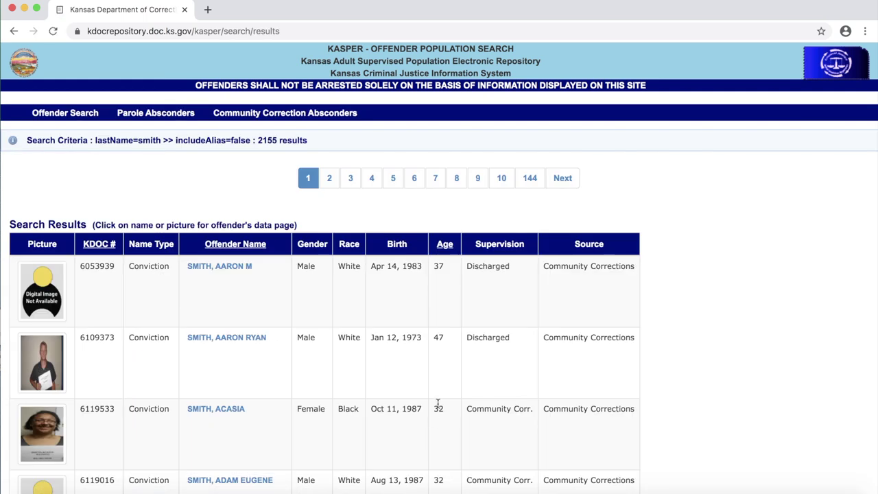
# - Open the first result and read its Discharged status and conviction
pyautogui.click(219, 265)
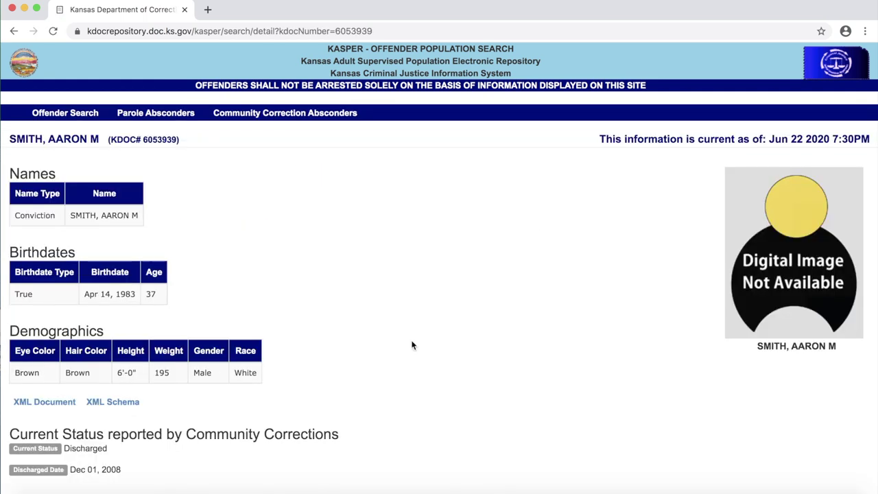
pyautogui.scroll(-4, 412, 345)
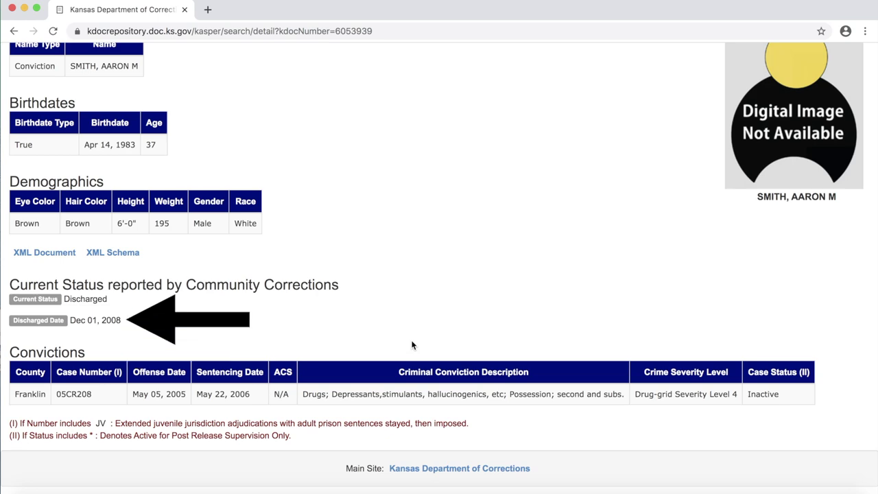
pyautogui.scroll(4, 412, 345)
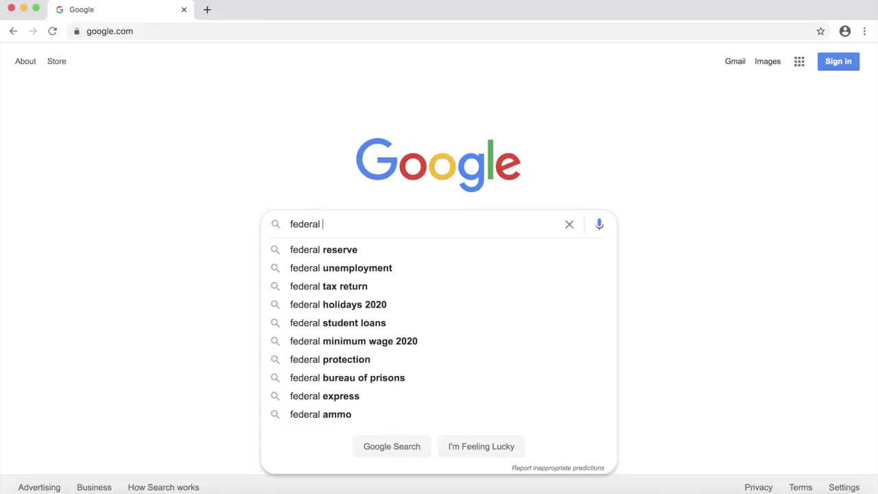
# - Search Google for 'inmate search', open the BOP inmate locator and choose Find By Name
pyautogui.write('inmate search')
pyautogui.press('Return')
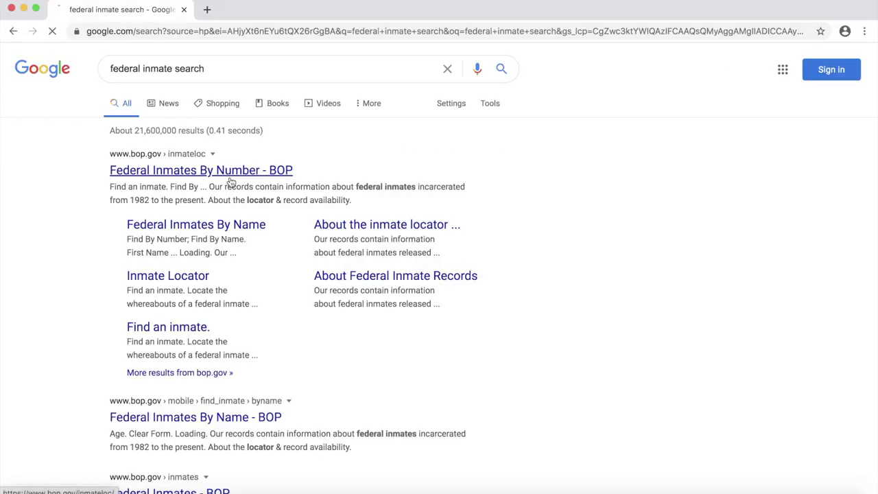
pyautogui.click(230, 172)
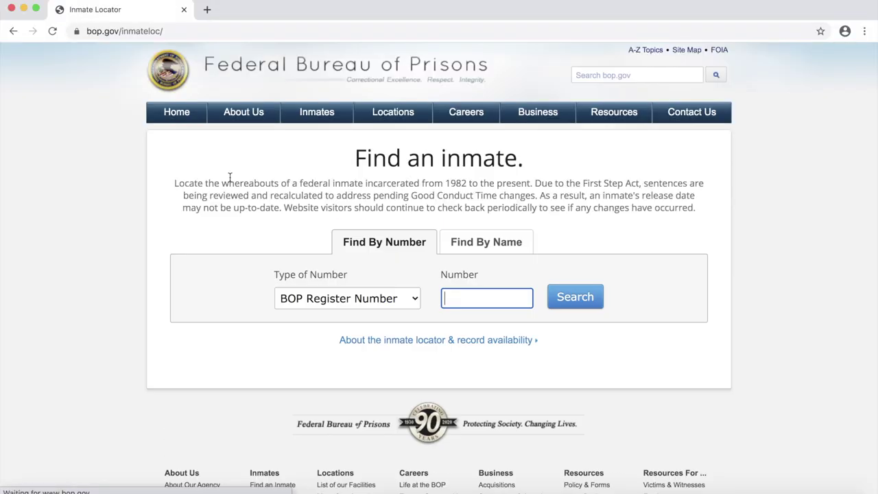
pyautogui.click(471, 240)
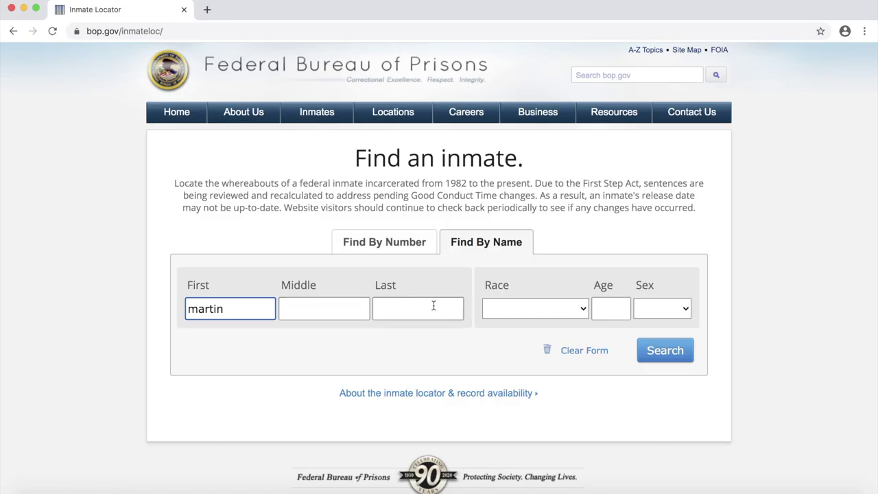
# - Search the BOP locator by the inmate's last name and scroll to the single matching record
pyautogui.click(434, 305)
pyautogui.write('shkreli')
pyautogui.click(686, 355)
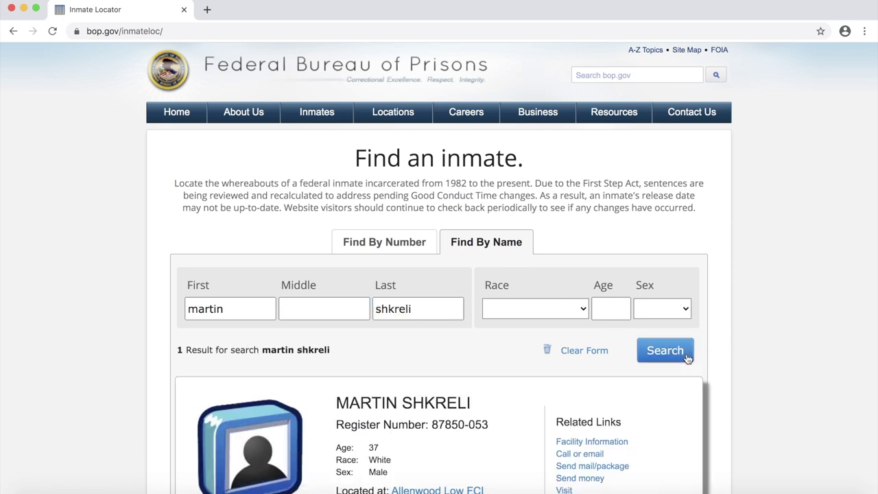
pyautogui.scroll(-3, 743, 371)
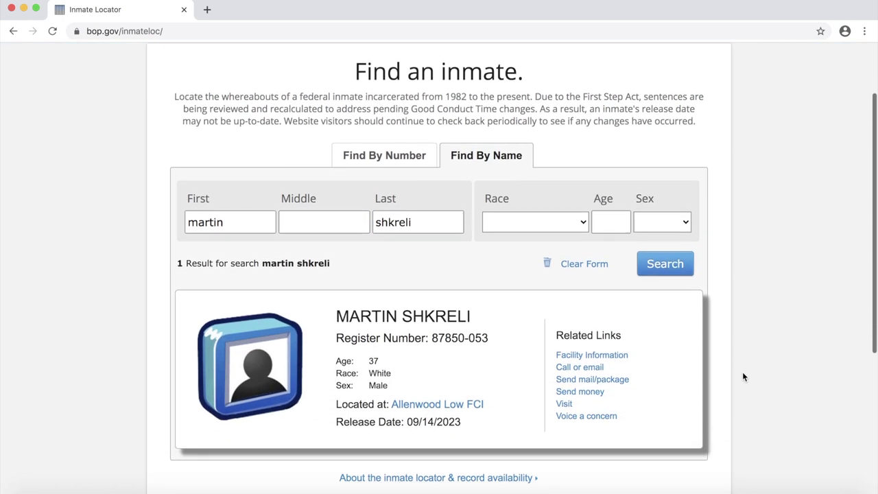
pyautogui.scroll(-1, 742, 377)
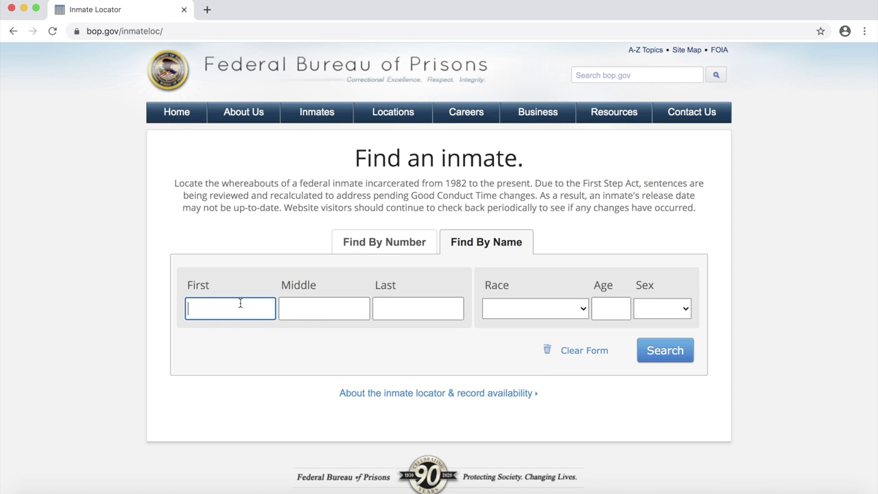
# - Search the BOP inmate locator by the second person's first and last name and view the single result
pyautogui.write('giuseppe')
pyautogui.click(423, 300)
pyautogui.write('giudice')
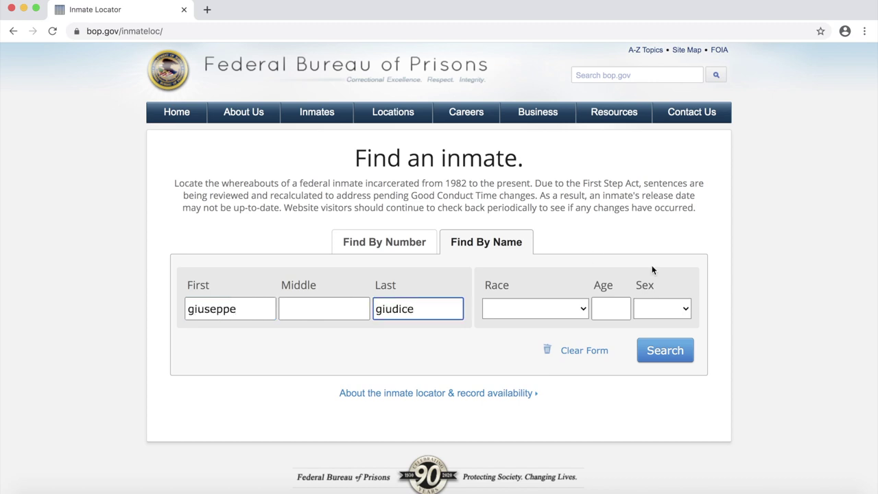
pyautogui.click(683, 350)
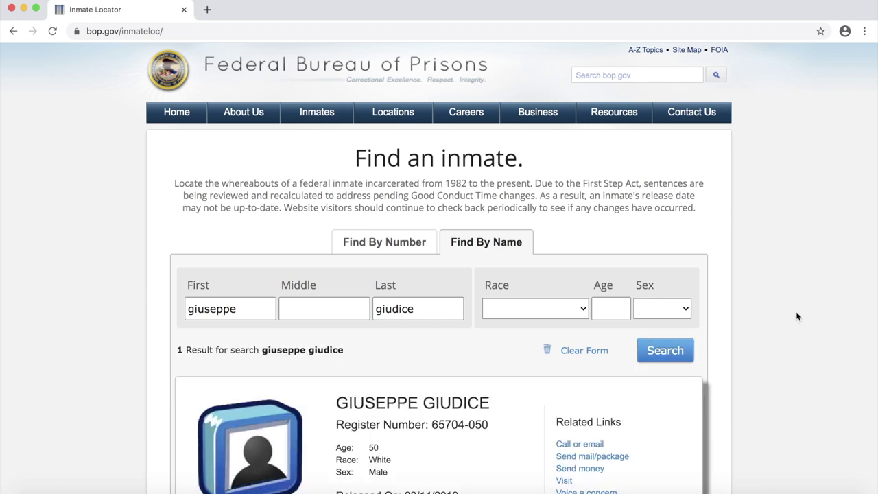
pyautogui.scroll(-3, 792, 371)
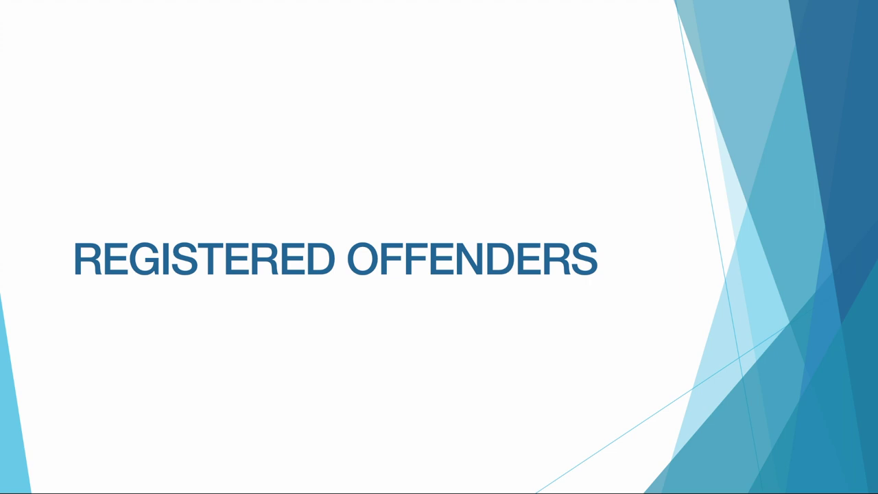
# - Google 'kansas offender regist', accept the KBI registry terms, and go to the Geographical Search form
pyautogui.write('kansas offender regist')
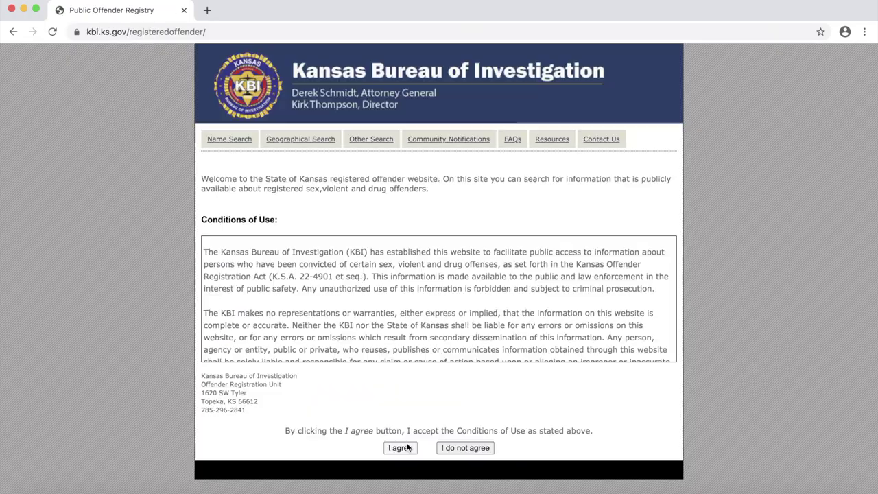
pyautogui.click(401, 447)
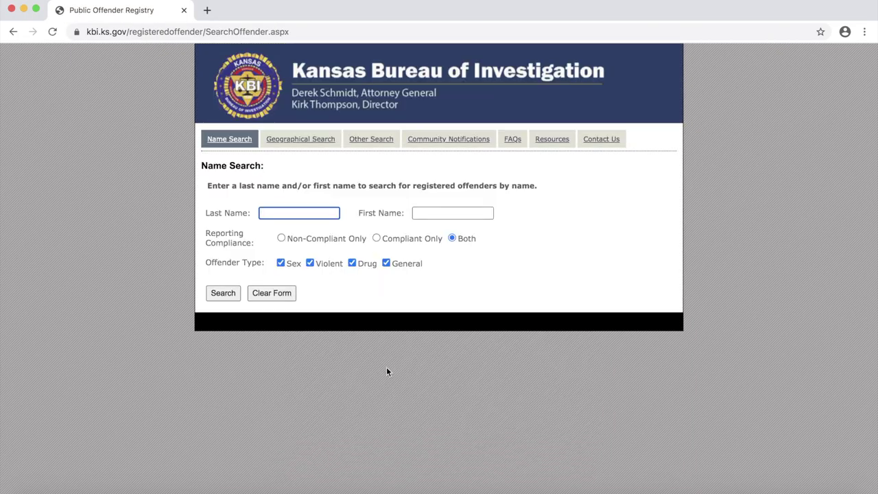
pyautogui.click(321, 142)
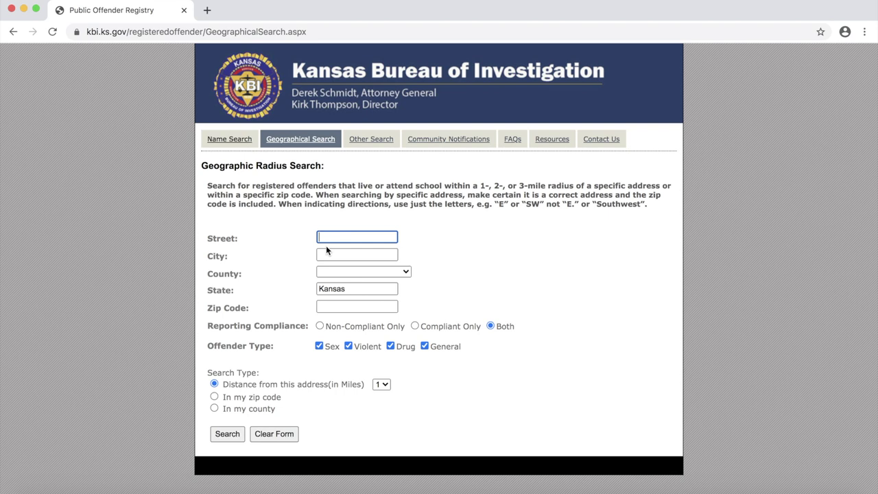
# - Run a one-mile radius offender search around a Lawrence street address with zip code 66044
pyautogui.write('1101 mississppi')
pyautogui.click(338, 256)
pyautogui.write('Lawrence')
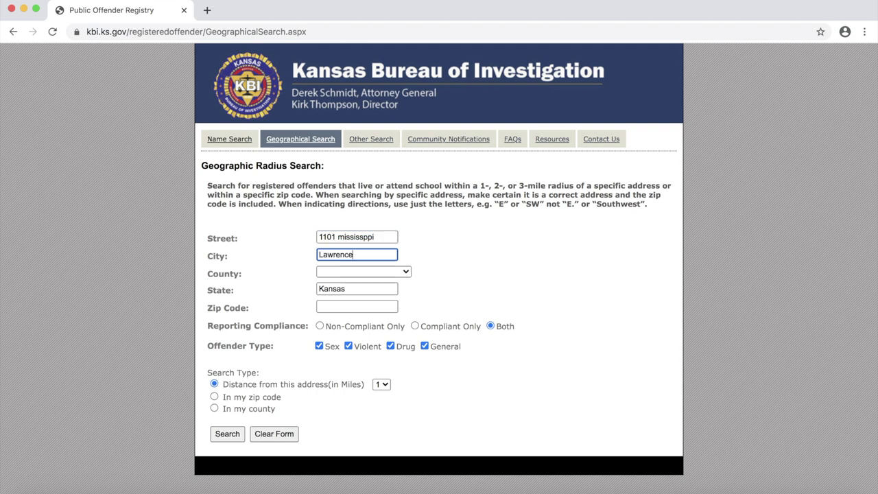
pyautogui.press('Tab')
pyautogui.click(350, 306)
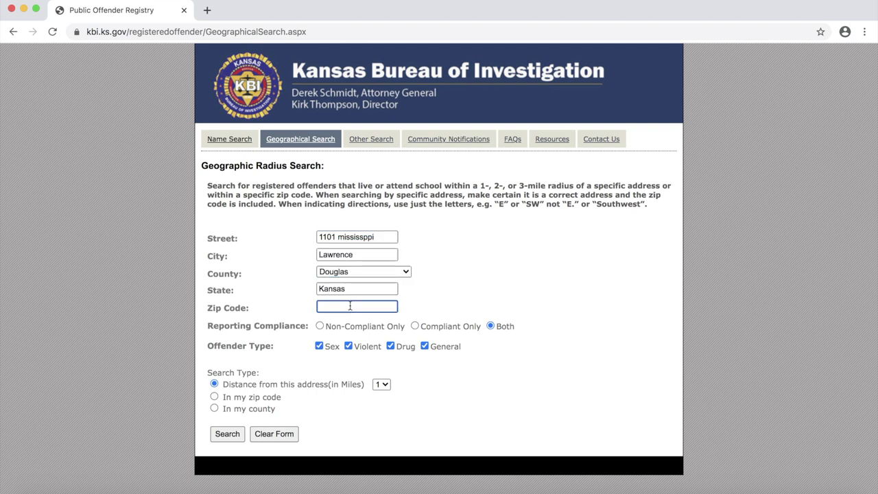
pyautogui.write('66044')
pyautogui.press('Return')
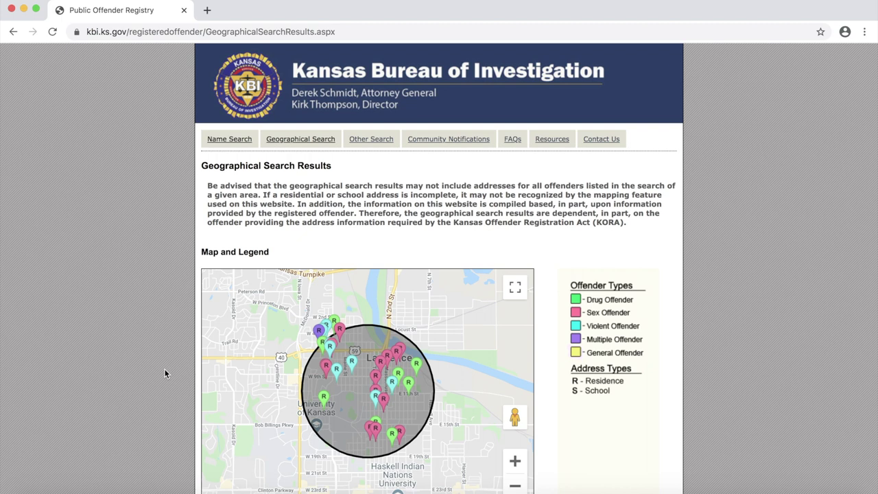
pyautogui.scroll(-2, 164, 373)
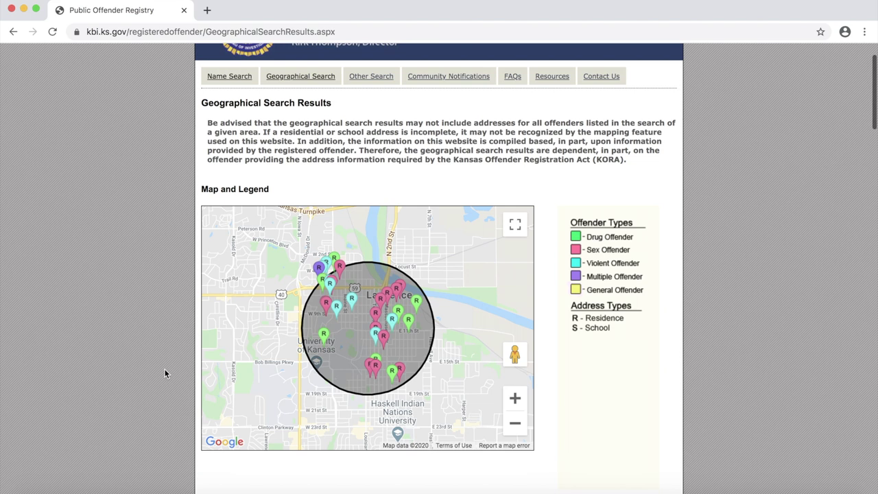
# - Open a sex-offender marker inside the circle and view that offender's full registry profile
pyautogui.click(376, 315)
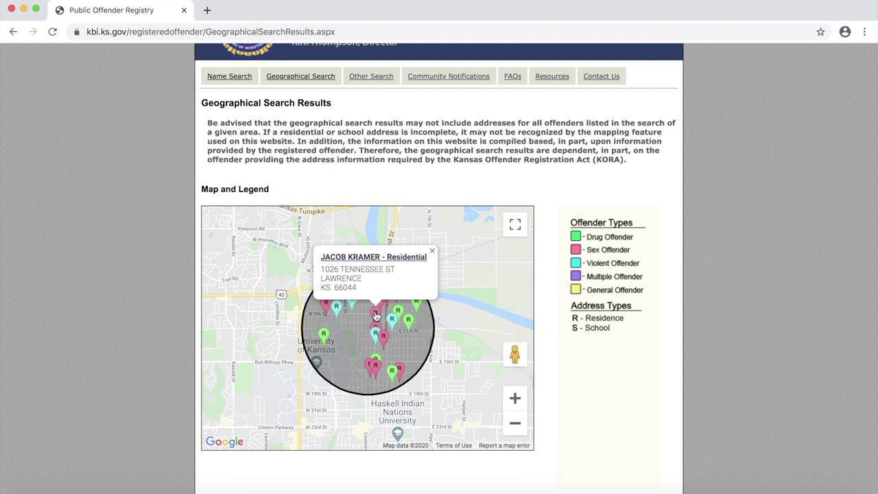
pyautogui.click(373, 256)
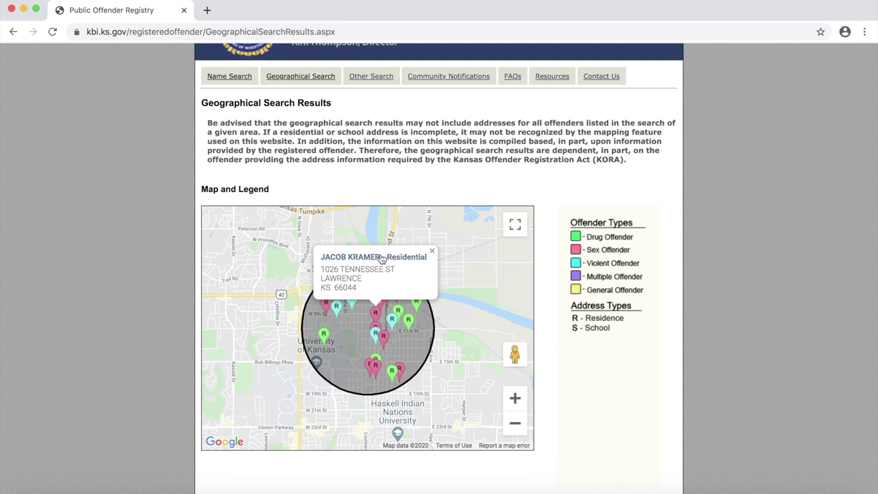
pyautogui.scroll(-1, 365, 376)
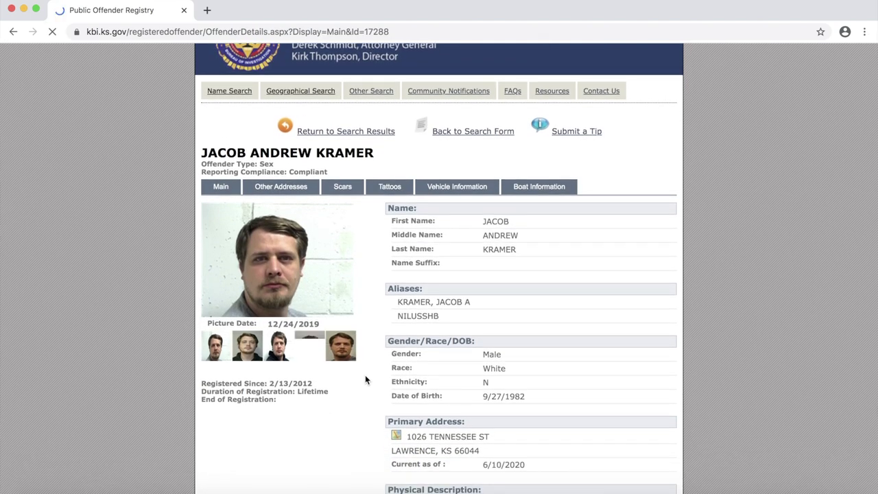